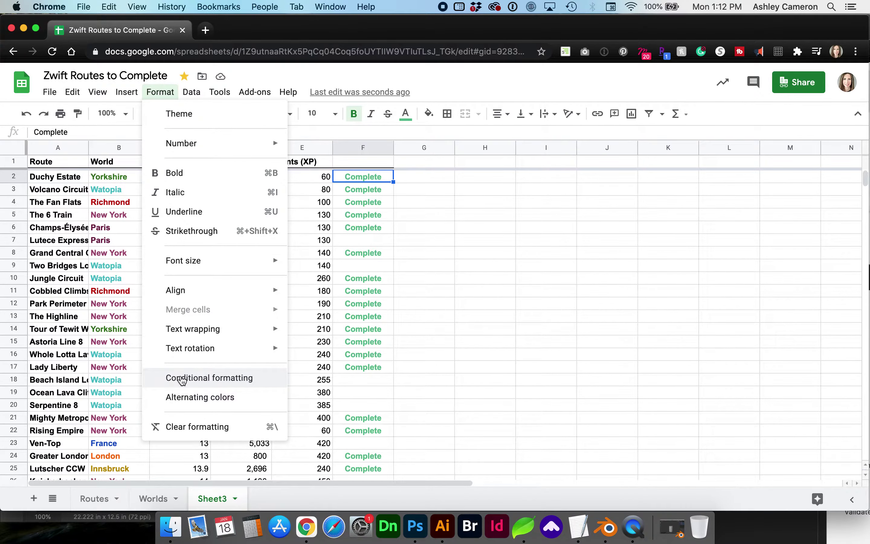
# Add a new conditional formatting rule on Sheet3 and set its range to A2:A
pyautogui.click(191, 384)
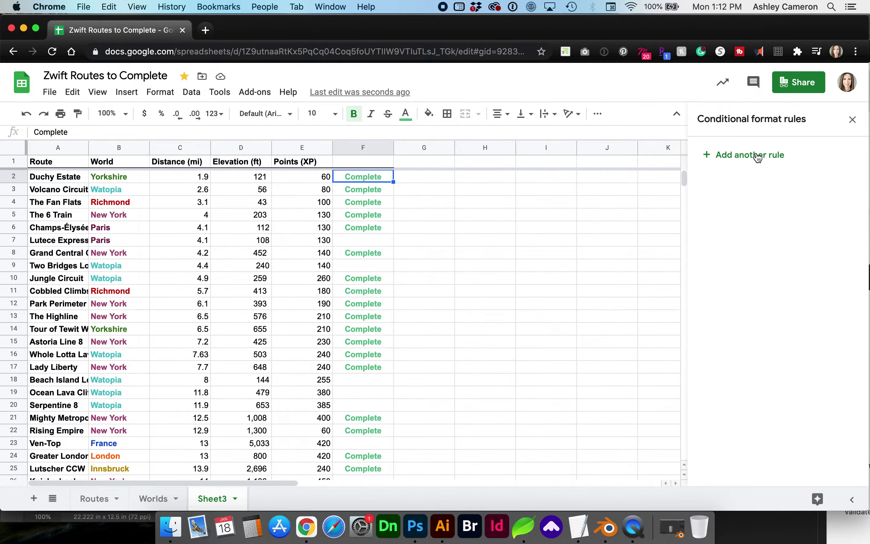
pyautogui.click(758, 157)
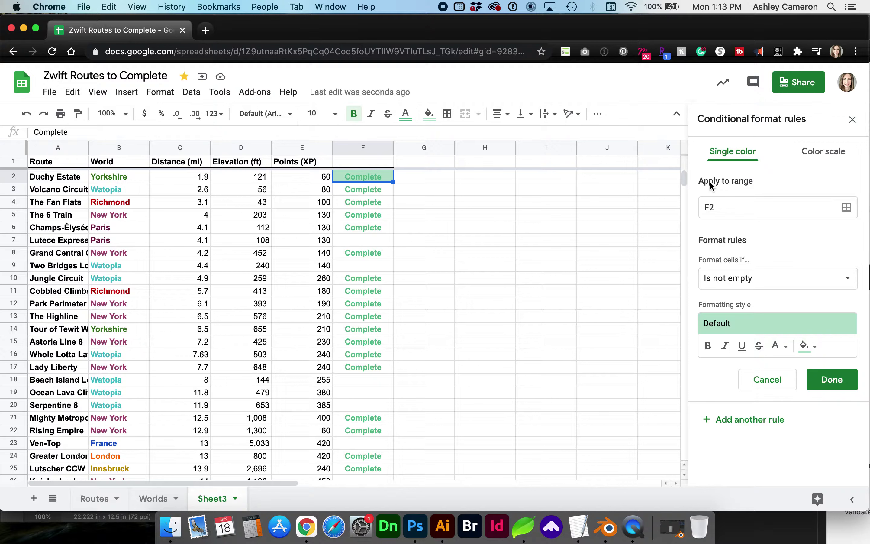
pyautogui.click(727, 210)
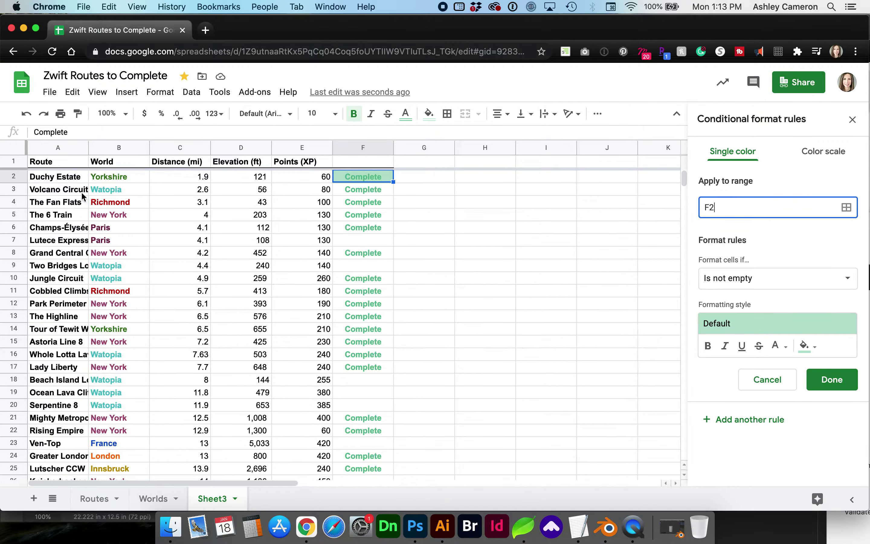
pyautogui.click(78, 177)
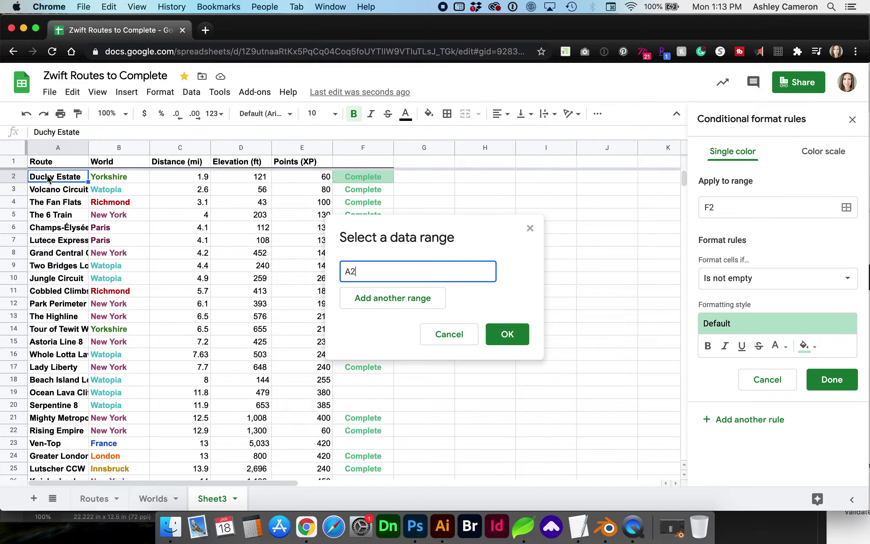
pyautogui.write(':A')
pyautogui.scroll(-5, 62, 315)
pyautogui.scroll(-6, 63, 314)
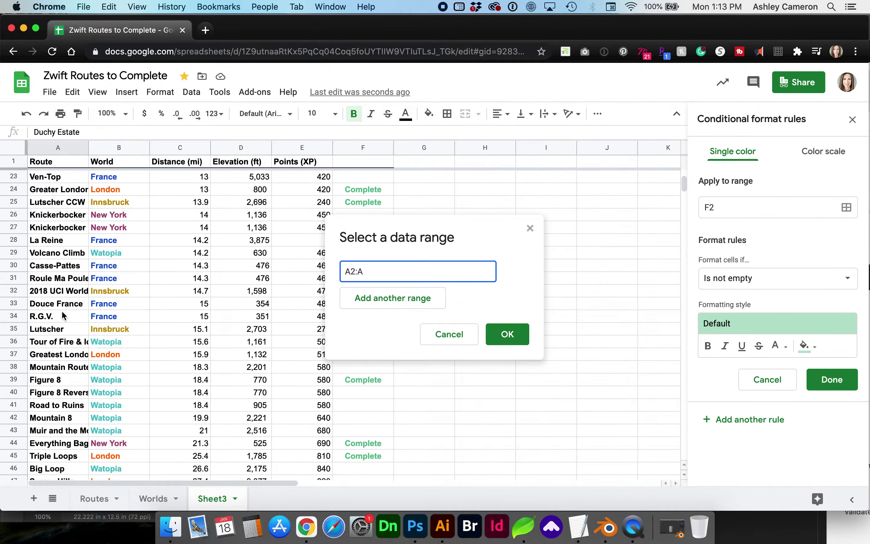
pyautogui.scroll(-2, 63, 314)
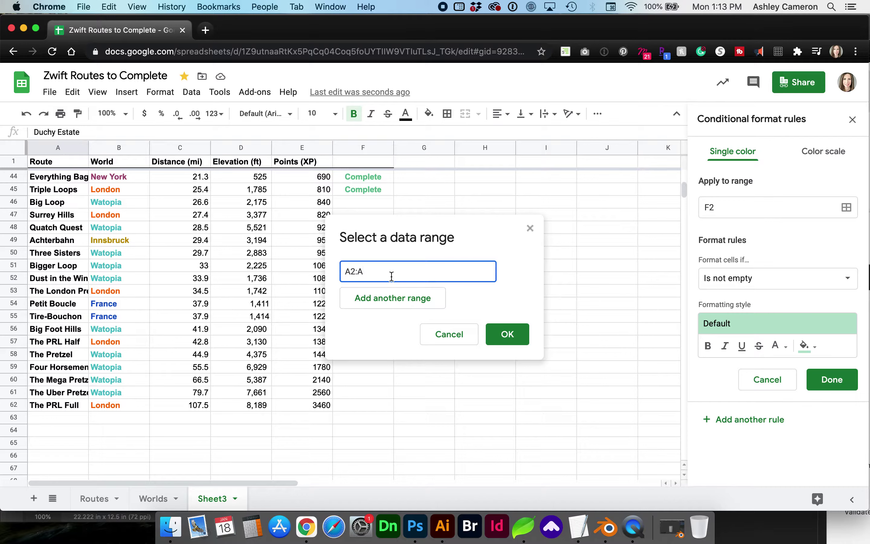
pyautogui.click(371, 271)
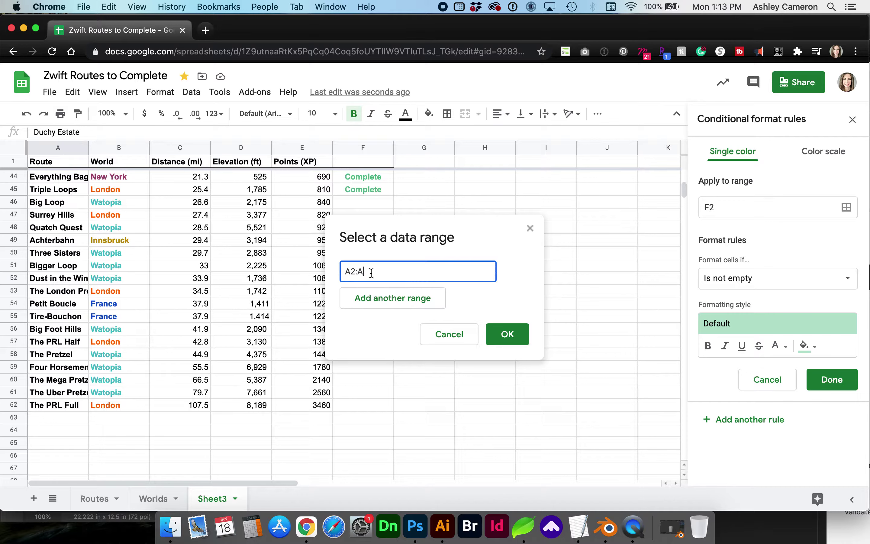
pyautogui.click(513, 335)
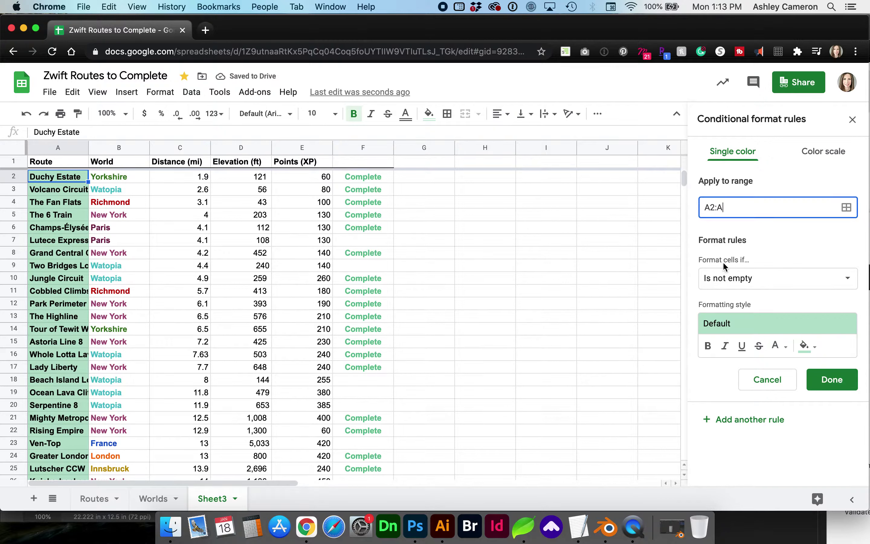
# Set the rule's condition to the custom formula =F2="Complete"
pyautogui.click(738, 279)
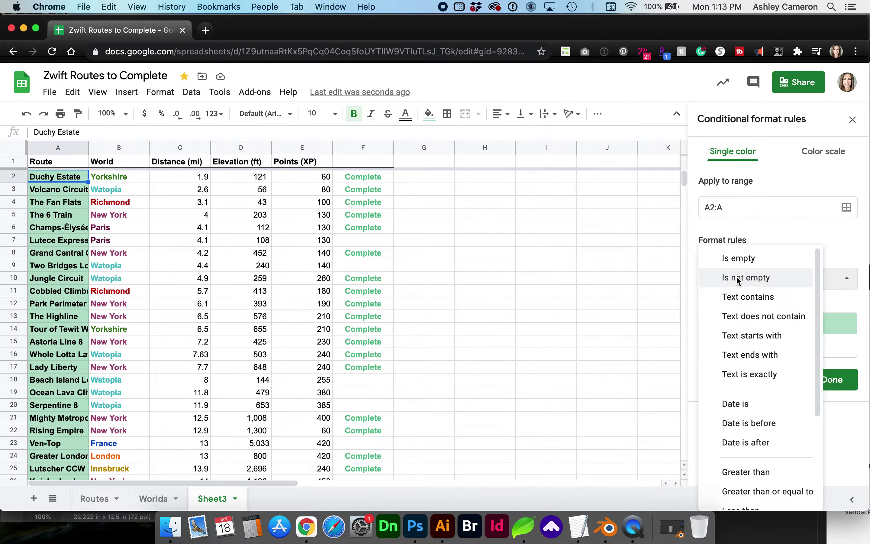
pyautogui.scroll(-5, 739, 394)
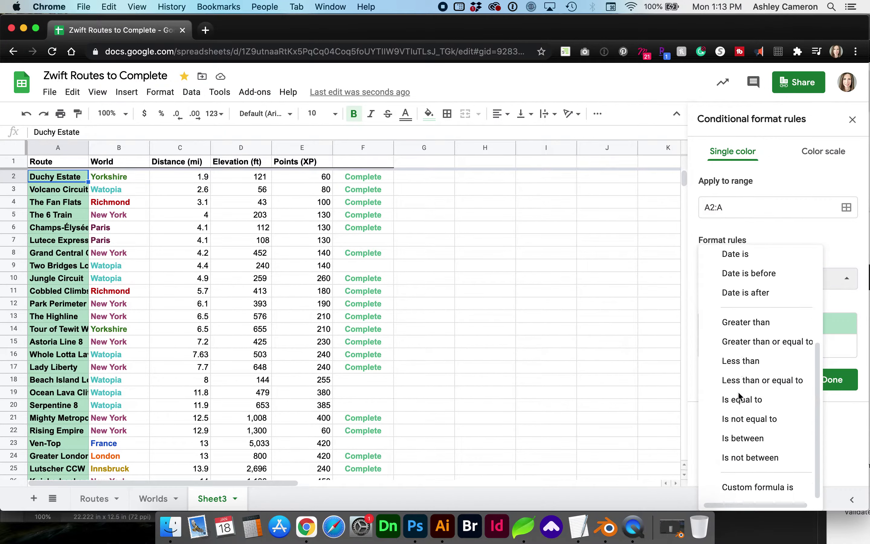
pyautogui.click(762, 484)
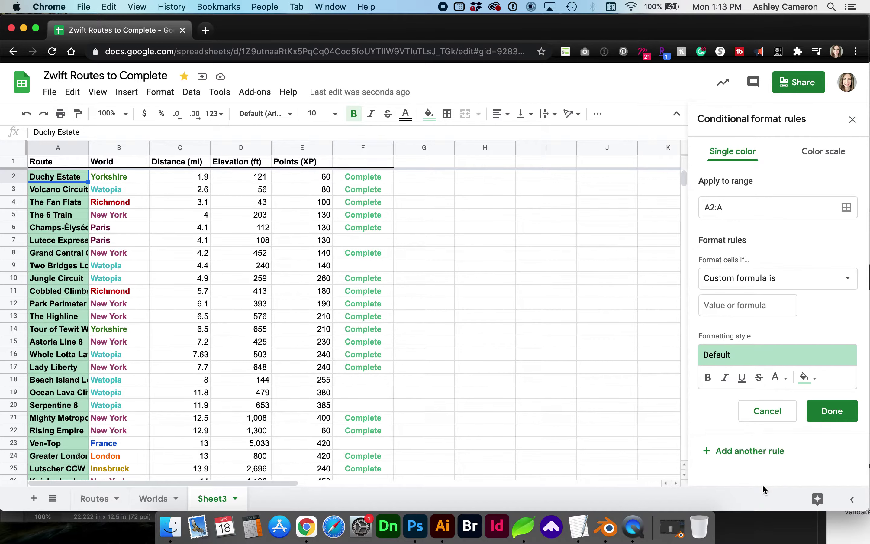
pyautogui.click(769, 305)
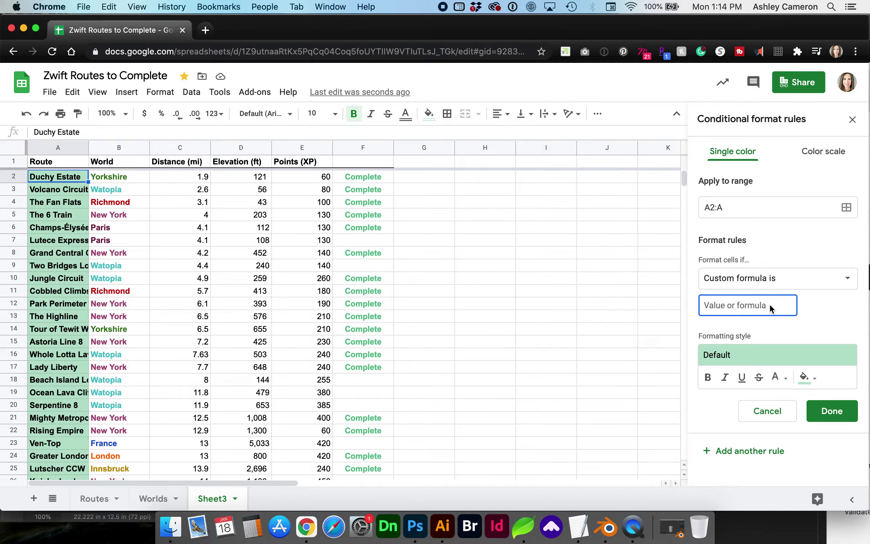
pyautogui.write('=')
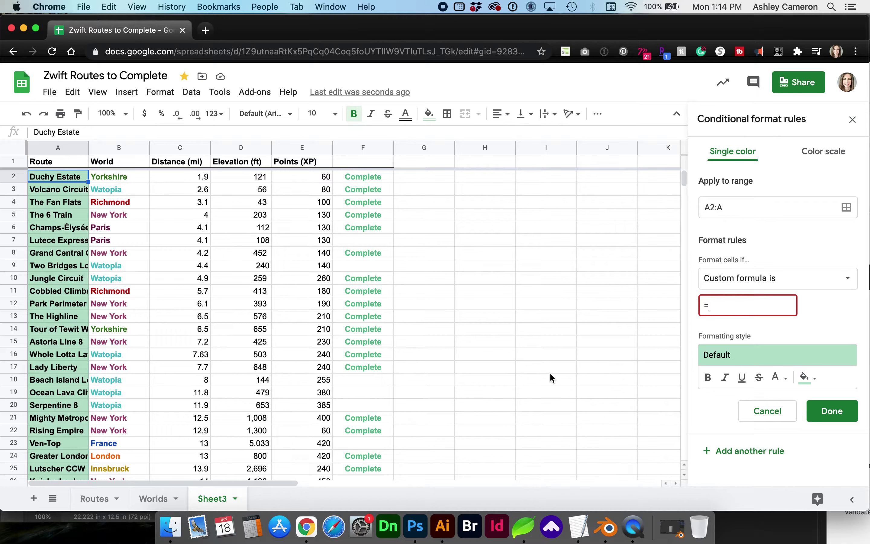
pyautogui.click(378, 180)
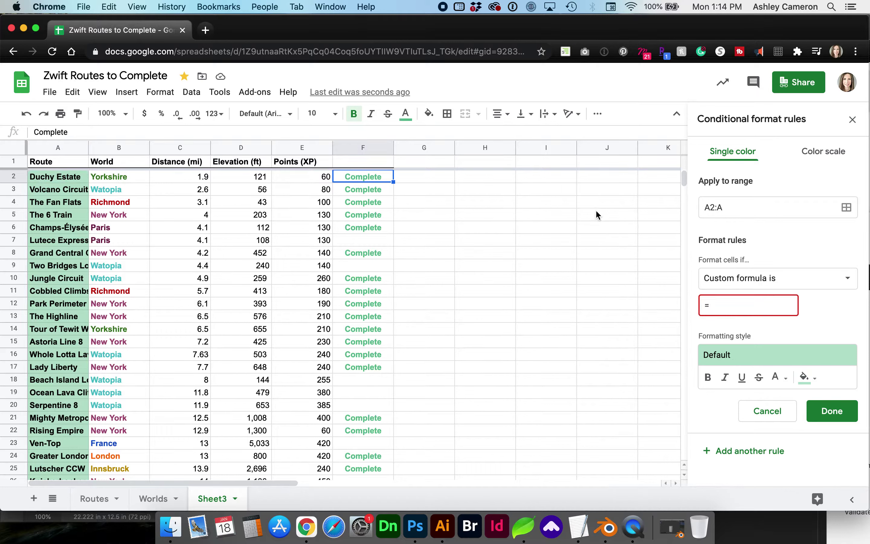
pyautogui.click(720, 303)
pyautogui.write('F2')
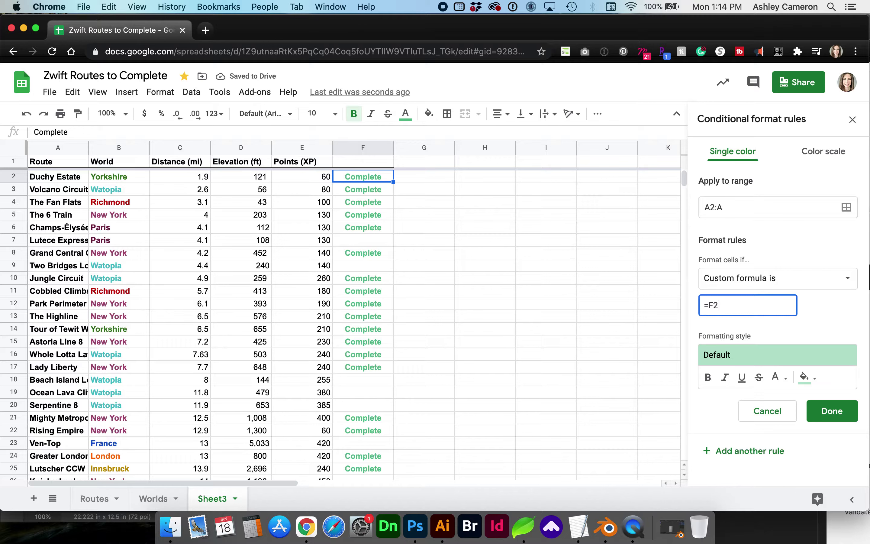
pyautogui.write('=')
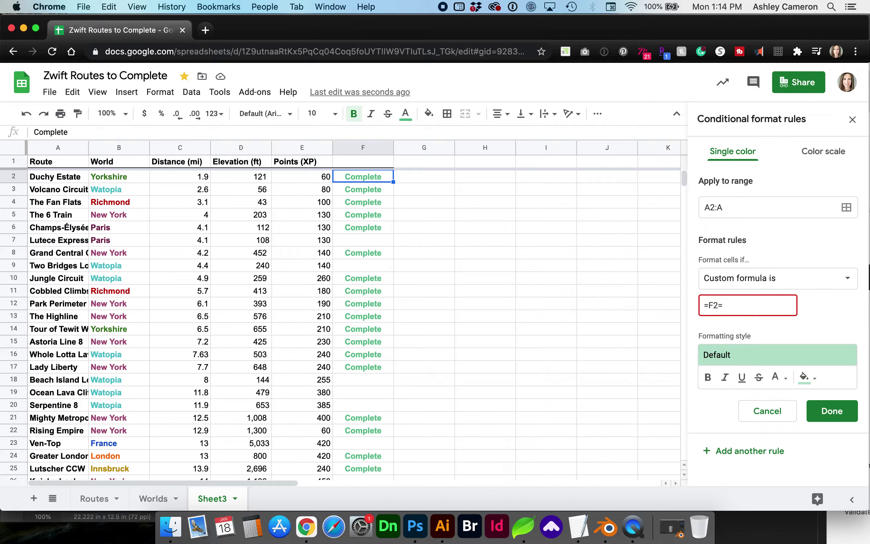
pyautogui.write('"Complete"')
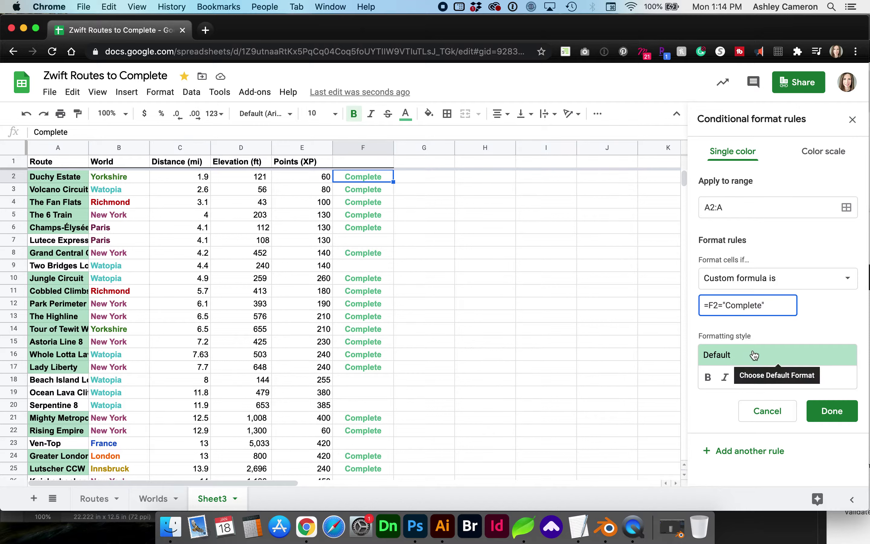
# Give the rule's formatting style dark gray text and a light gray fill, and save the rule
pyautogui.click(736, 356)
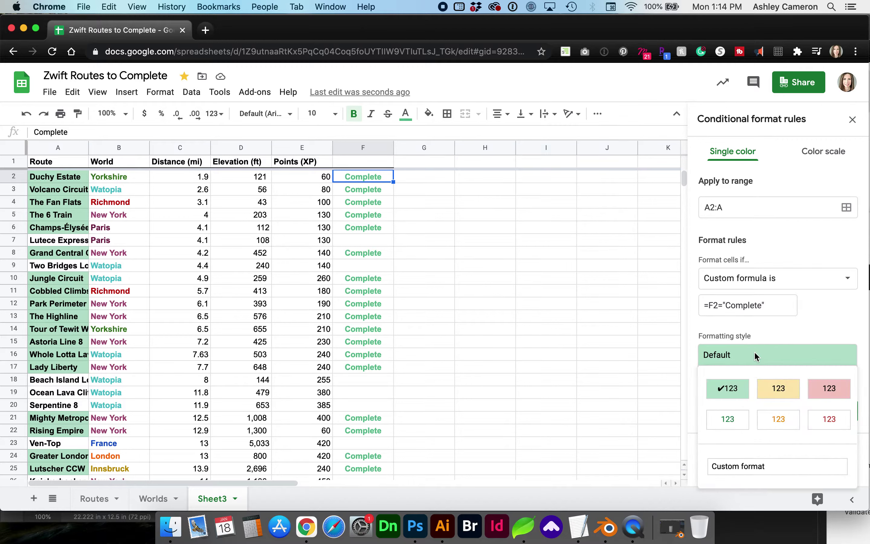
pyautogui.click(755, 353)
pyautogui.click(777, 377)
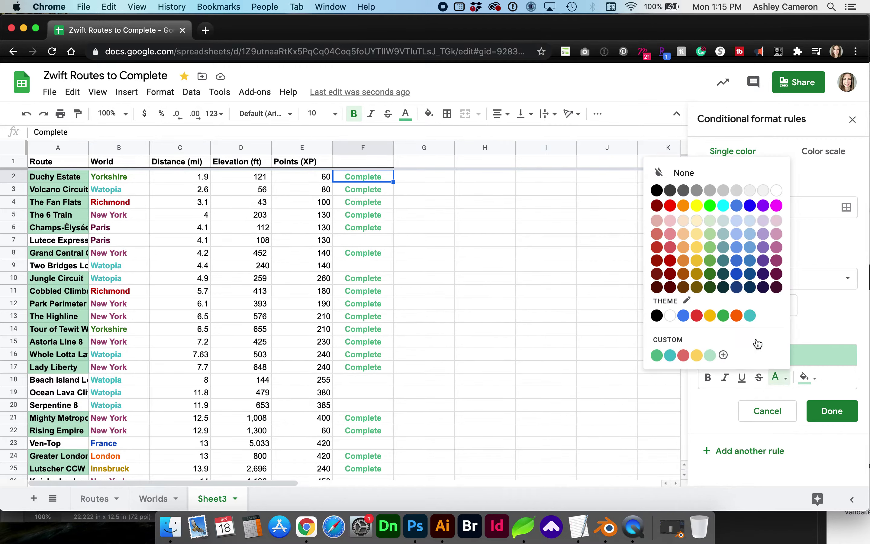
pyautogui.click(683, 191)
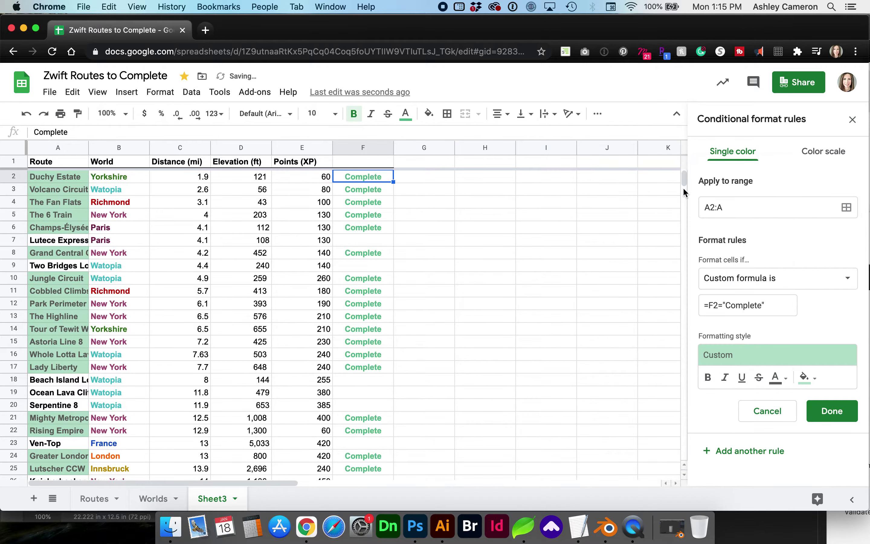
pyautogui.click(810, 383)
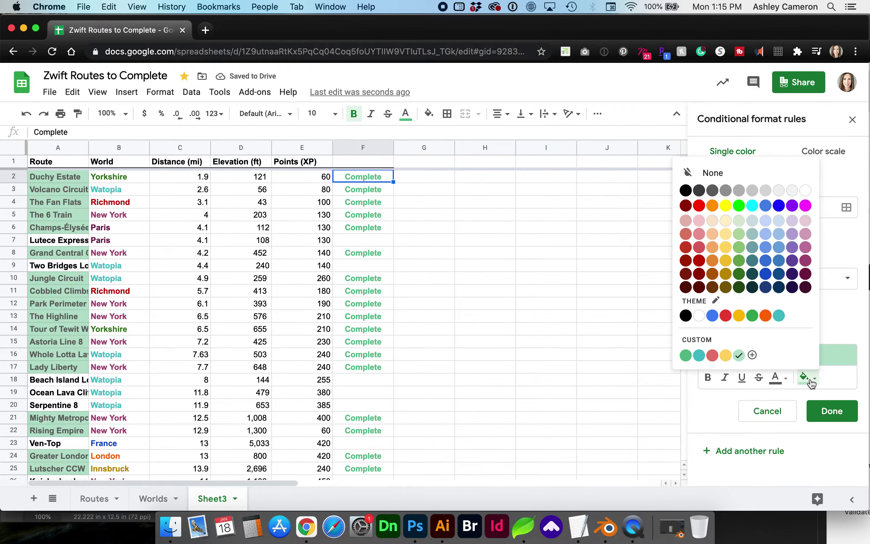
pyautogui.click(778, 191)
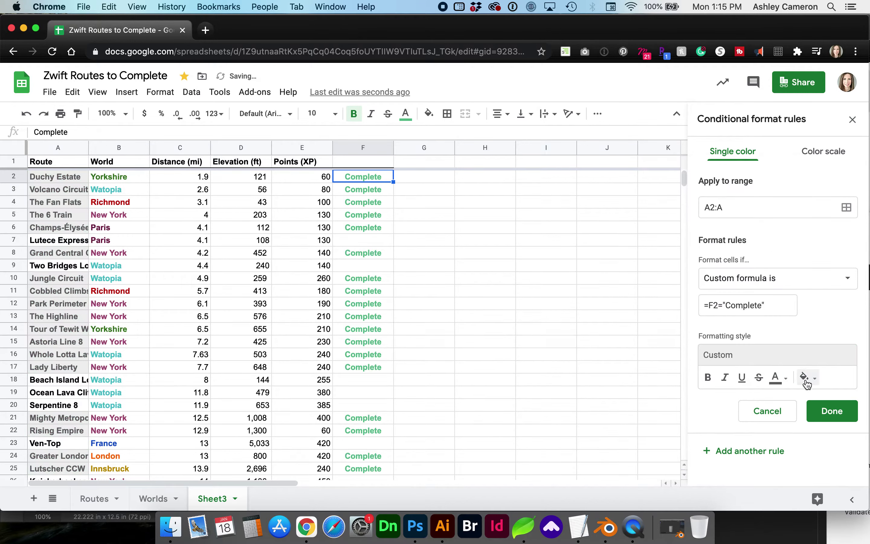
pyautogui.click(806, 383)
pyautogui.click(763, 190)
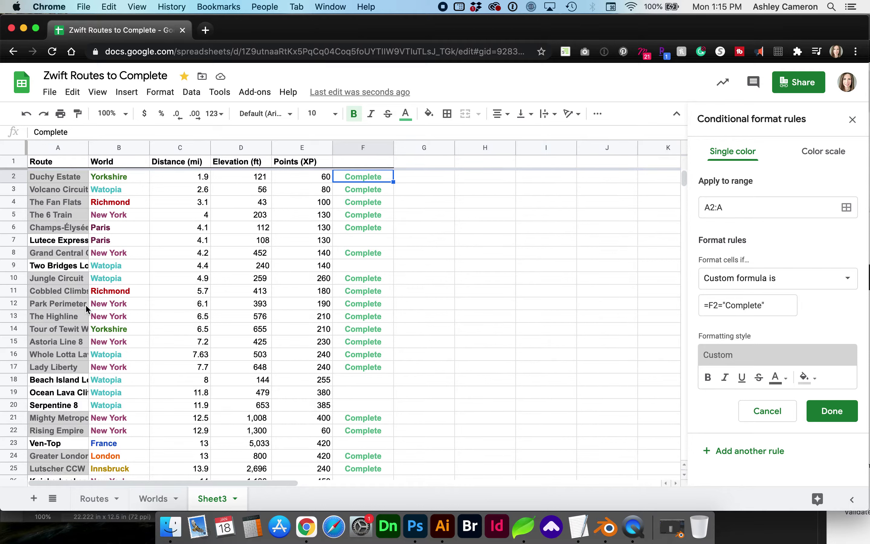
pyautogui.click(832, 411)
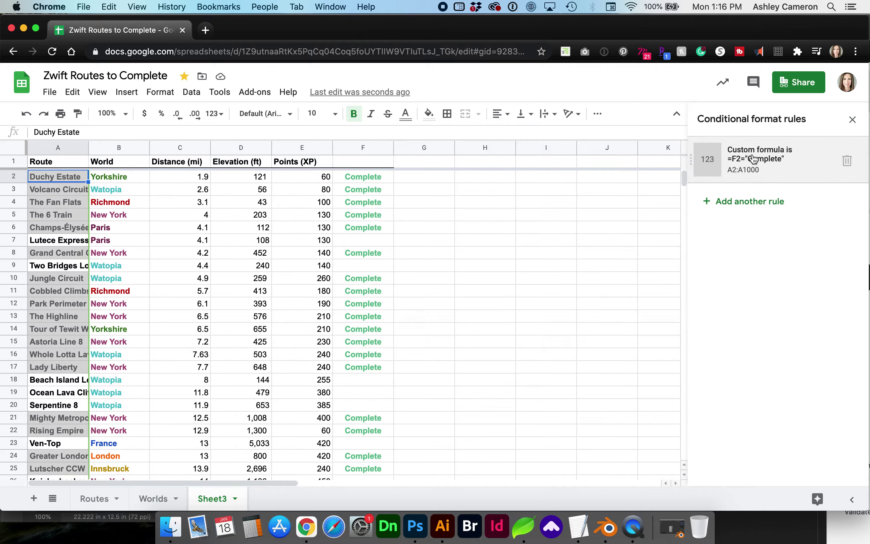
# Reopen the =F2="Complete" rule and extend its range to A2:F1000
pyautogui.click(770, 160)
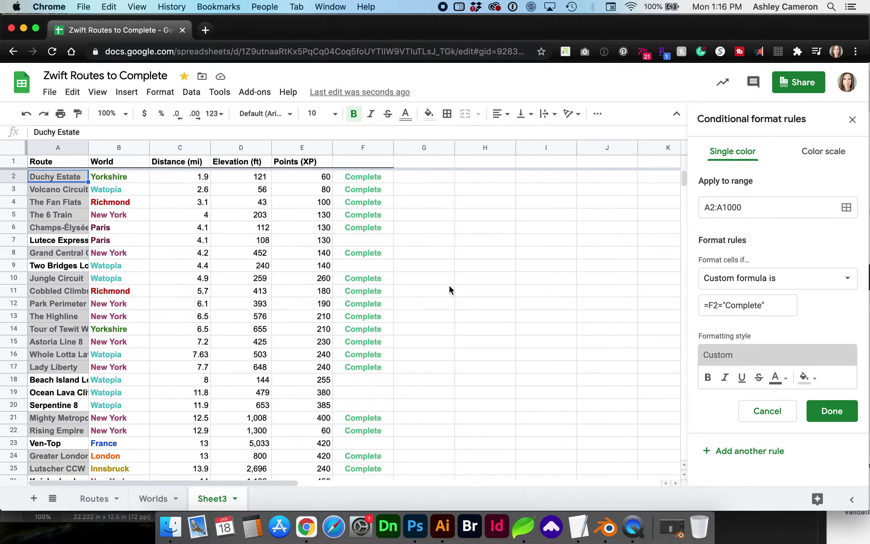
pyautogui.click(719, 207)
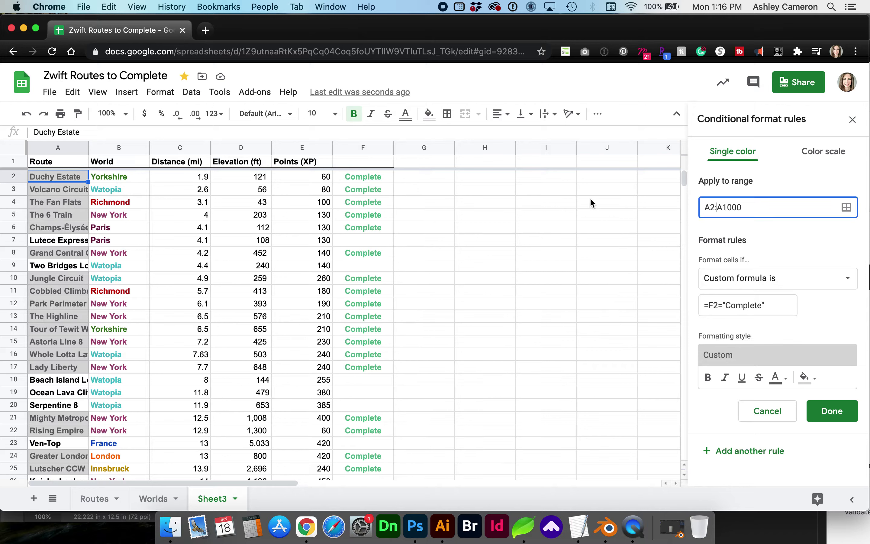
pyautogui.click(719, 208)
pyautogui.moveTo(719, 208); pyautogui.dragTo(720, 208)
pyautogui.write('F')
pyautogui.press('Tab')
# Lock the column reference in the rule's formula so it reads =$F2="Complete", save the rule and check the highlighted rows
pyautogui.click(729, 306)
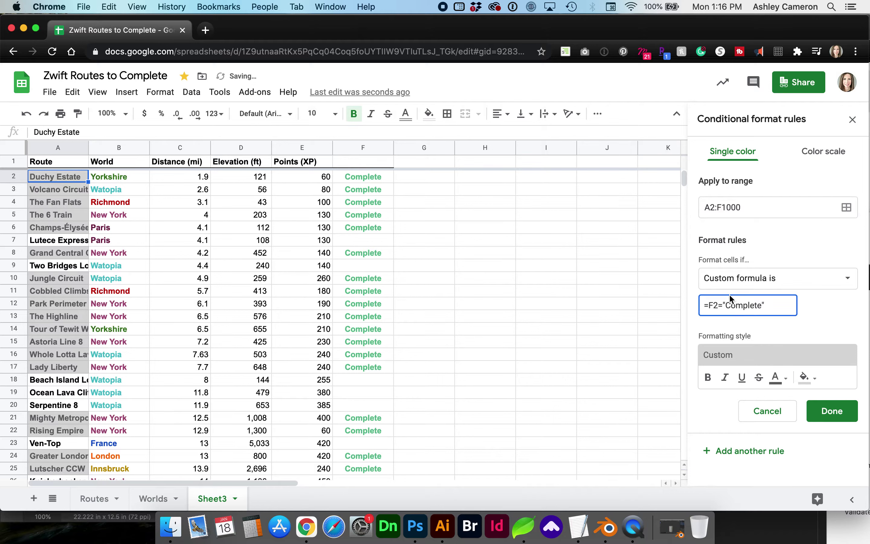
pyautogui.click(707, 305)
pyautogui.click(709, 308)
pyautogui.write('$')
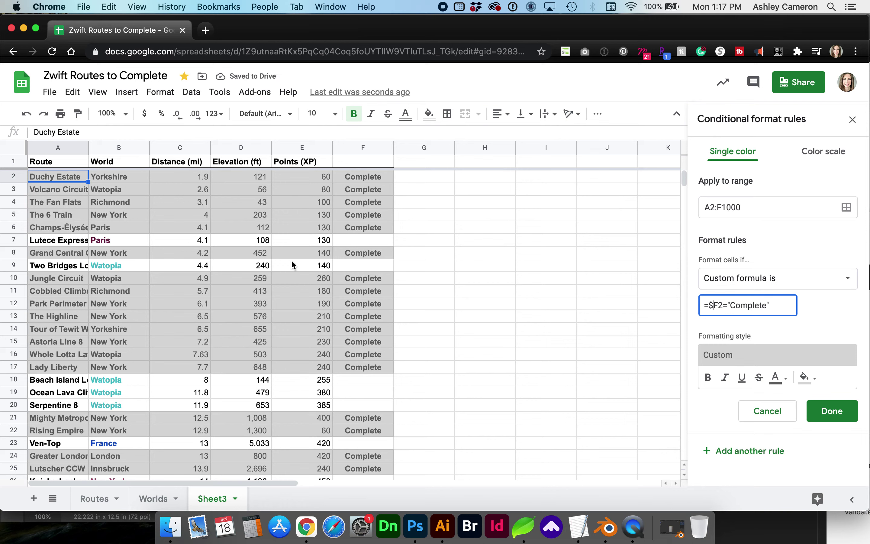
pyautogui.click(58, 283)
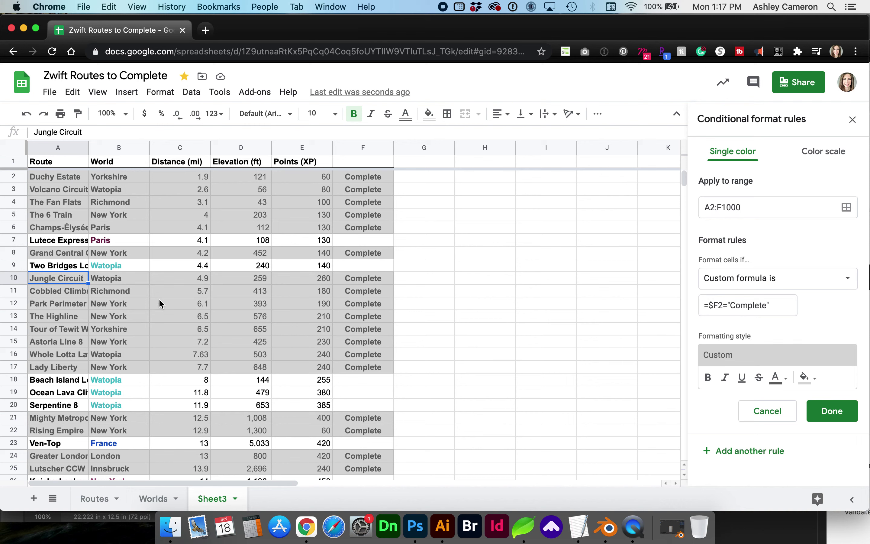
pyautogui.click(834, 413)
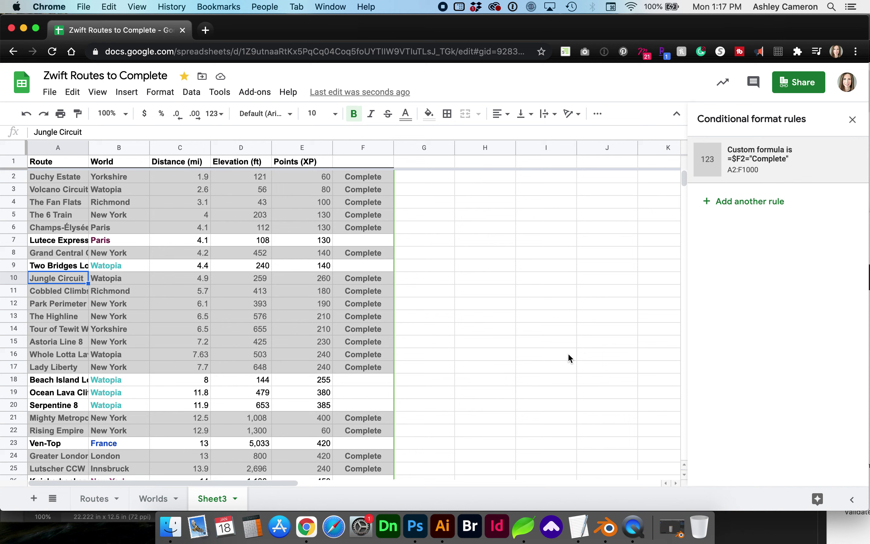
pyautogui.scroll(-5, 568, 355)
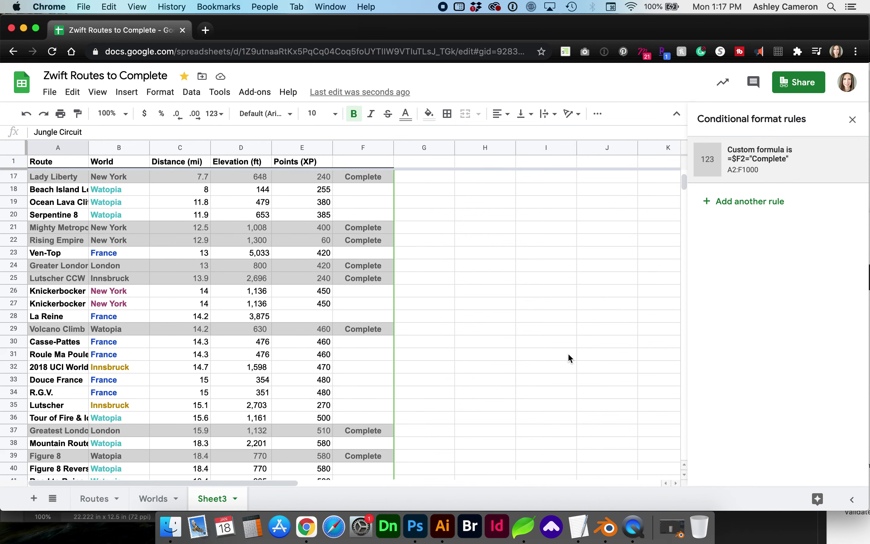
pyautogui.scroll(-1, 568, 357)
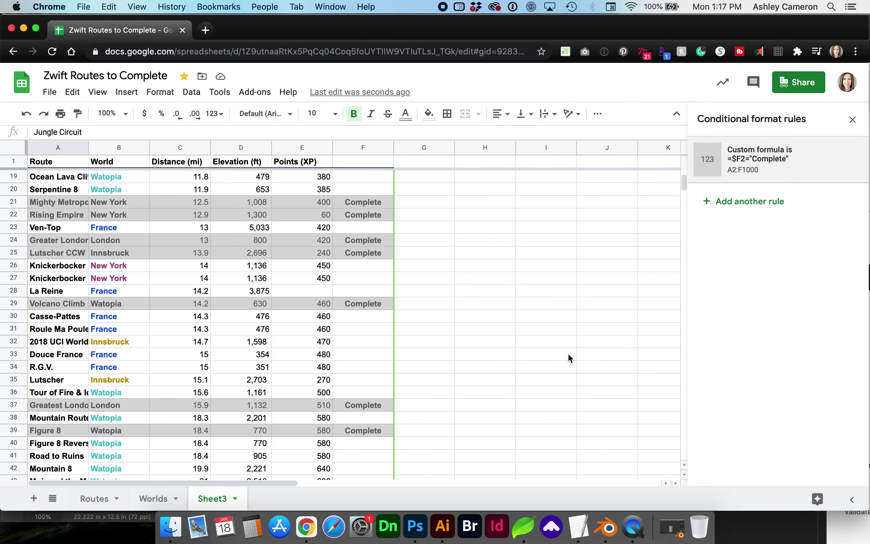